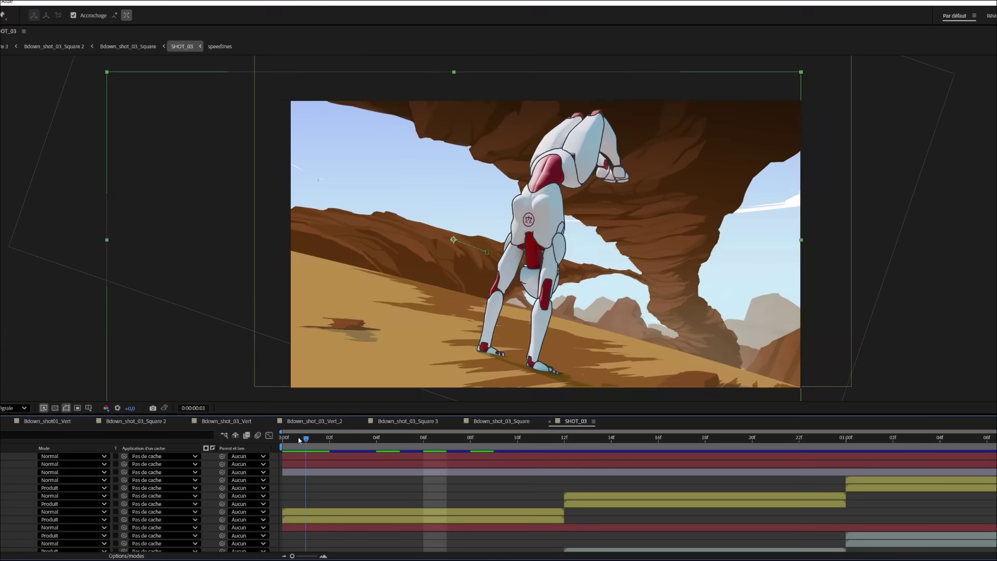
Step: Scrub SHOT_03 to frame 4, preview the animation, and drag the desert arch background up-right
left_click_drag(289, 438, 375, 439)
key("space")
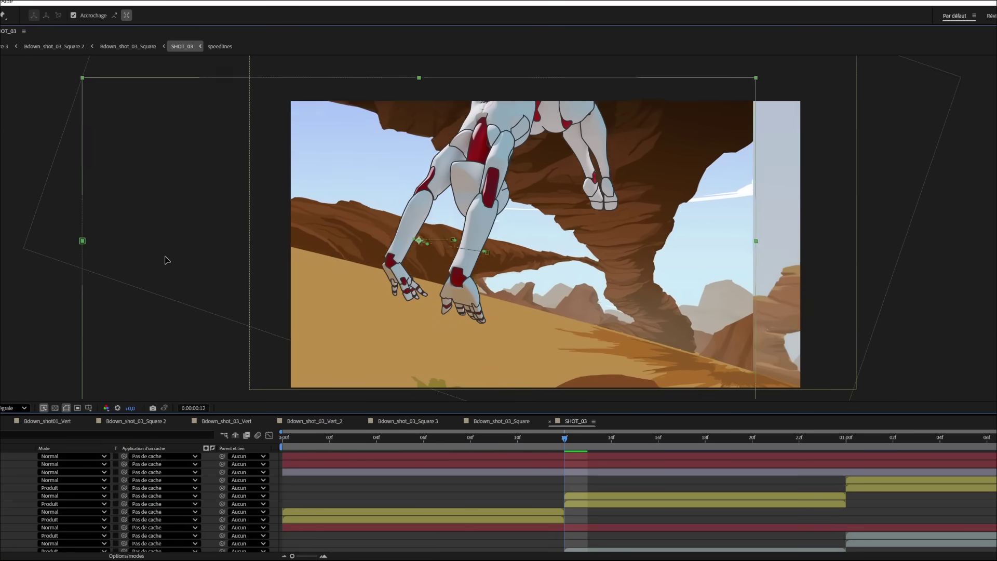
left_click_drag(166, 259, 276, 214)
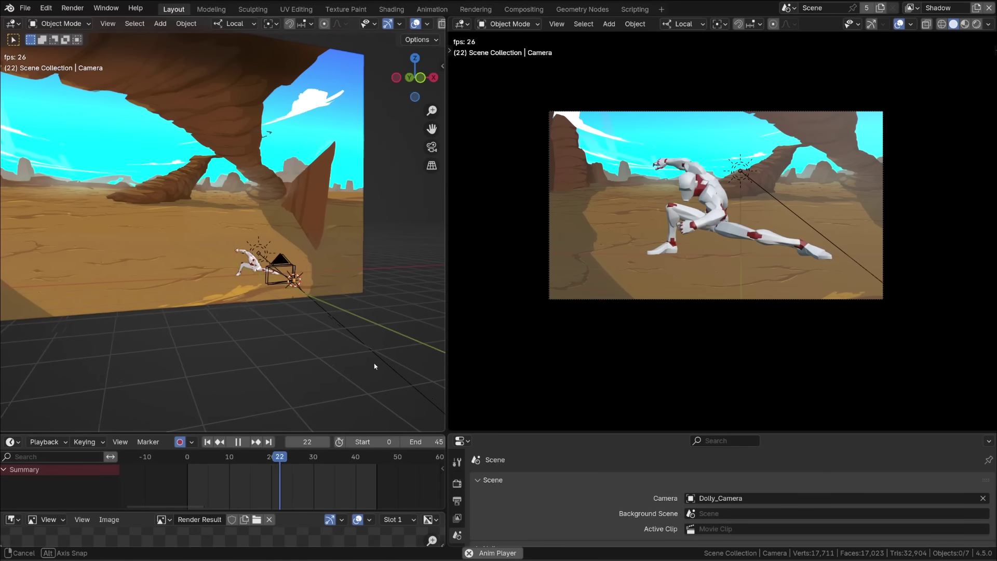
Step: Orbit around the painted backdrop and move the dolly rig's Root control to a new spot
middle_click_drag(364, 362, 291, 343)
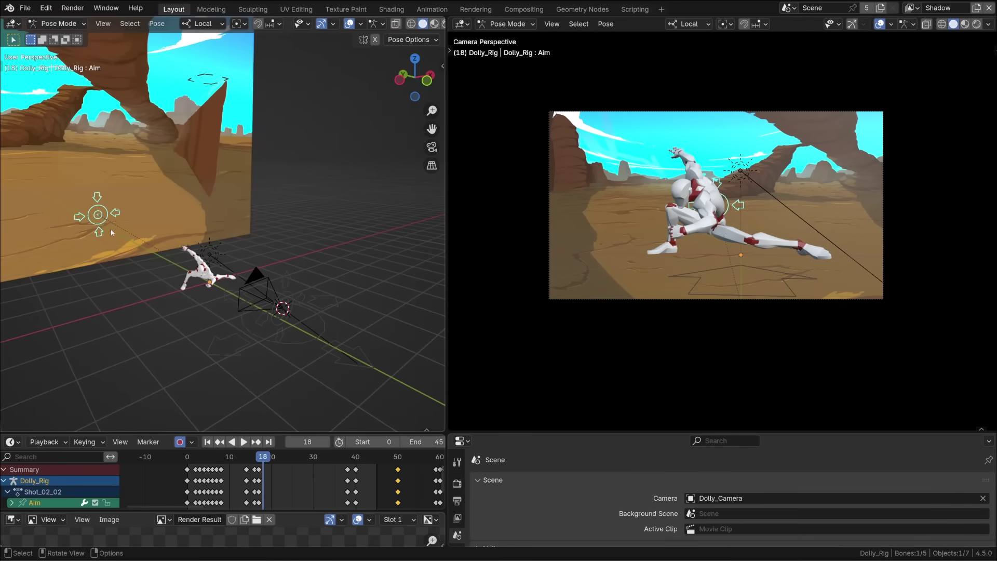
left_click(262, 332)
key("g")
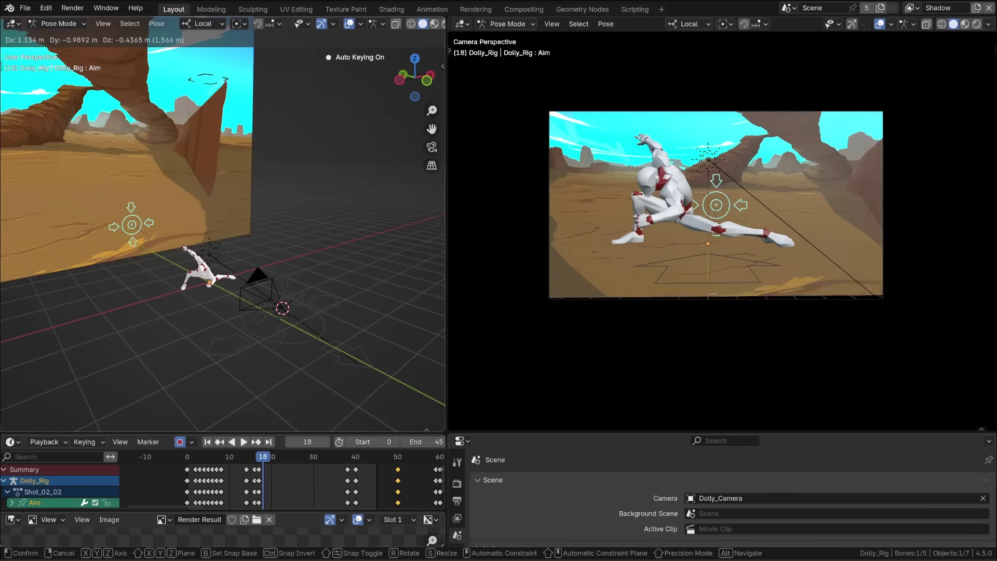
left_click(258, 338)
Step: Move the rig's Camera control to reframe, then add a new Dolly Camera Rig
left_click(275, 292)
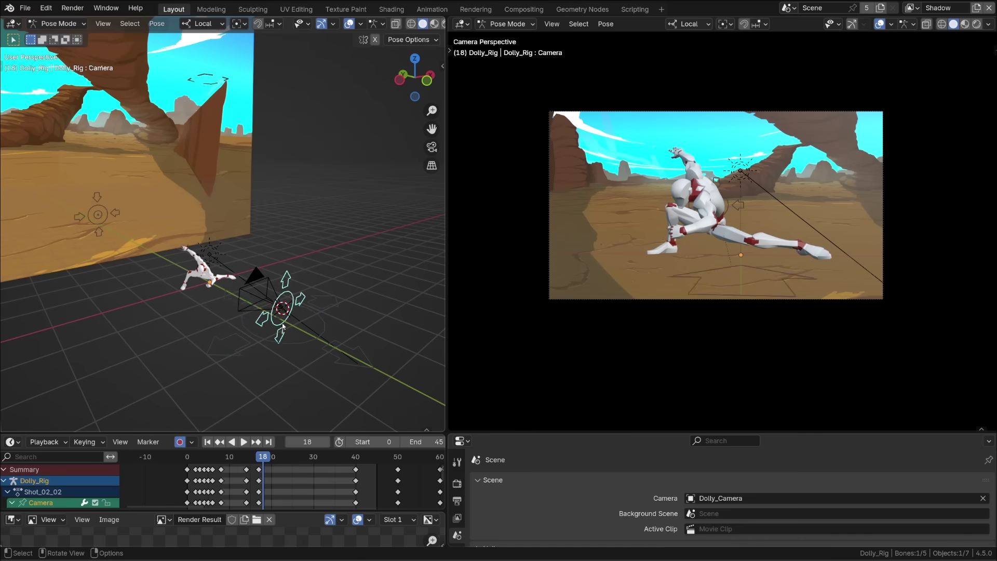
key("g")
left_click(100, 335)
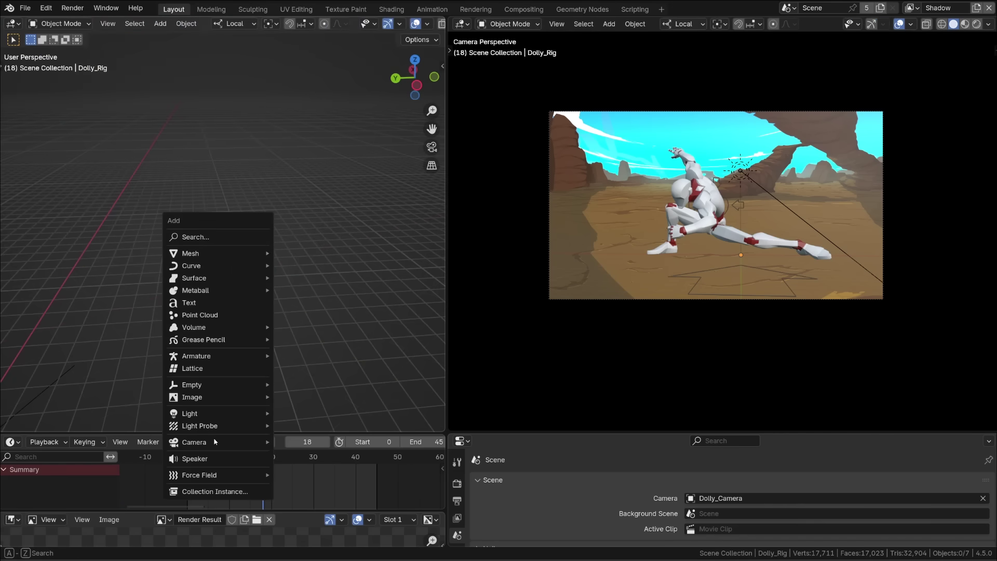
mouse_move(216, 445)
left_click(322, 455)
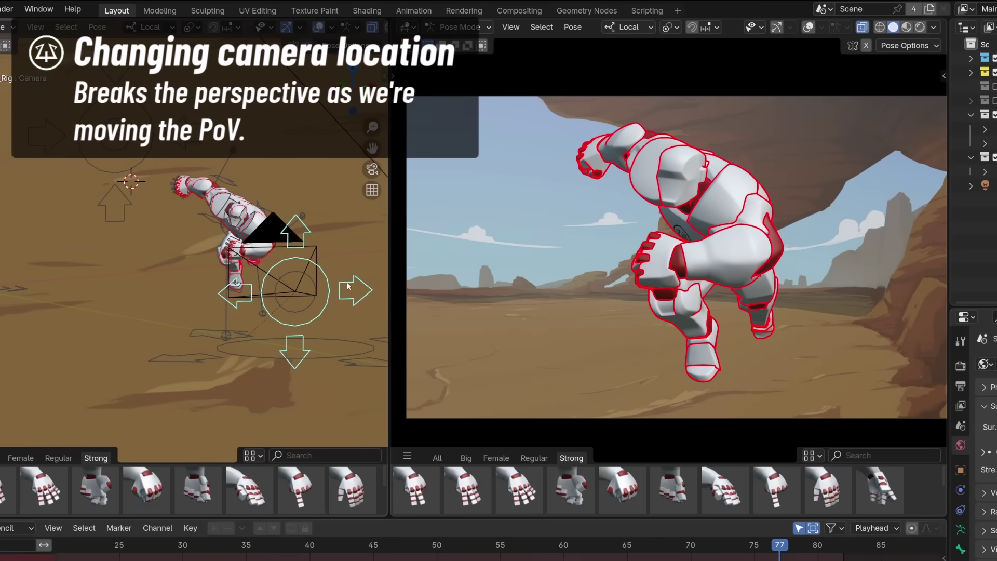
Step: Test camera rig moves, key focal length at 50, and cancel the move to keep the keyed location
left_click_drag(346, 306, 257, 306)
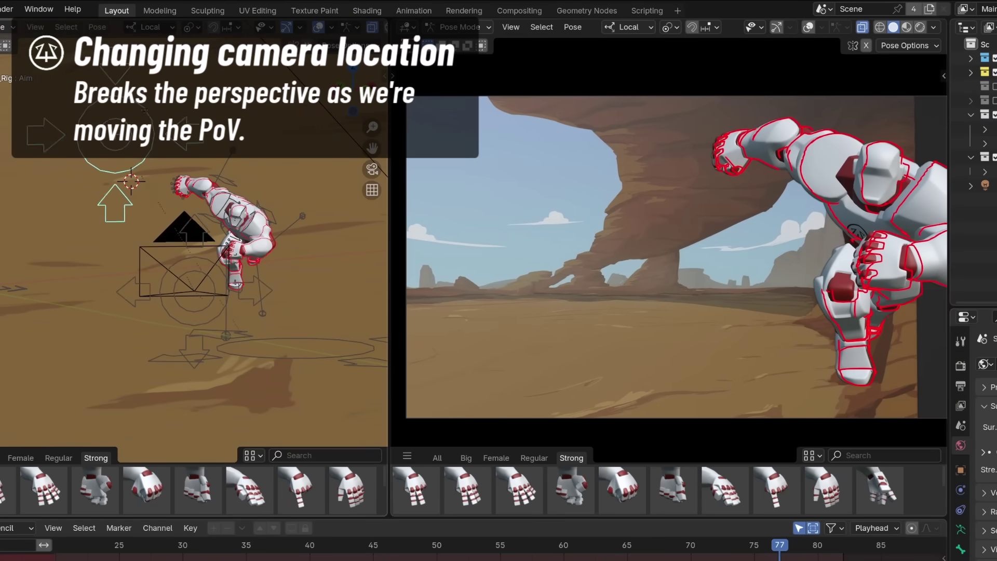
left_click_drag(929, 191, 843, 190)
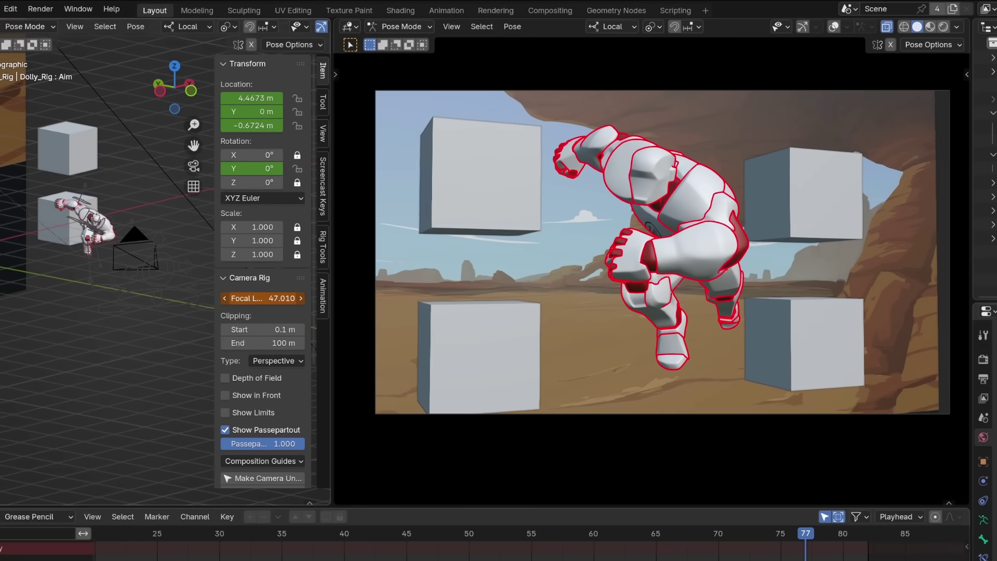
mouse_move(262, 298)
left_mouse_down()
mouse_move(239, 298)
mouse_move(307, 298)
mouse_move(179, 298)
mouse_move(281, 298)
left_mouse_up()
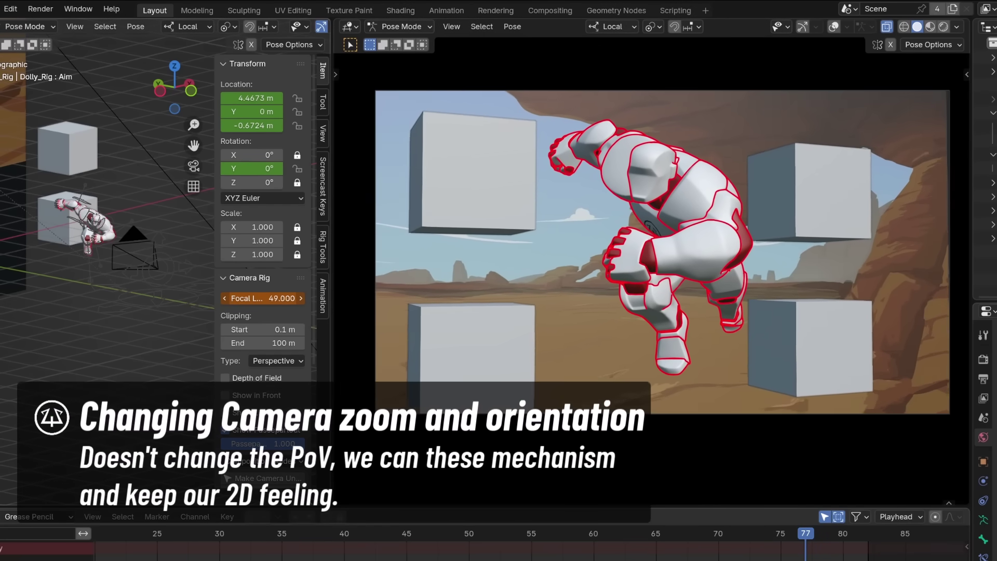
key("g")
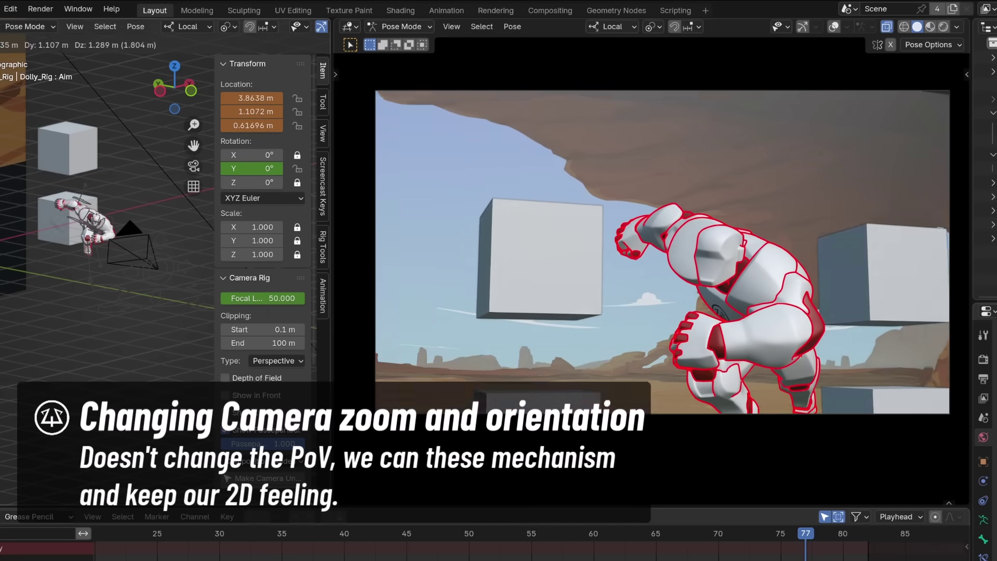
key("Escape")
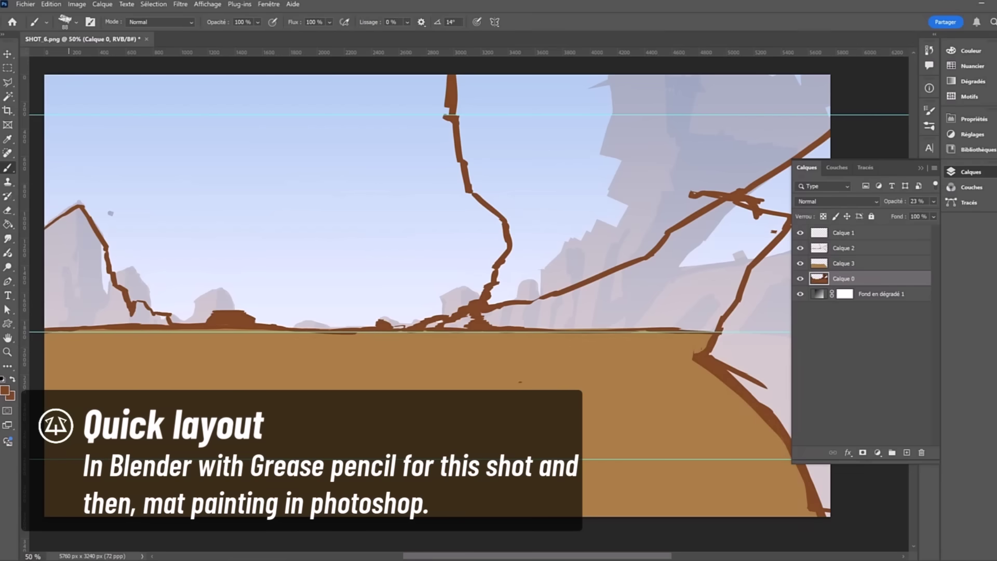
Step: Paint the rock masses solid brown with lighter highlights along the arch's left and right cliffs
mouse_move(539, 297)
left_mouse_down()
mouse_move(454, 309)
mouse_move(486, 315)
mouse_move(458, 327)
mouse_move(545, 292)
mouse_move(549, 299)
mouse_move(532, 310)
mouse_move(513, 243)
left_mouse_up()
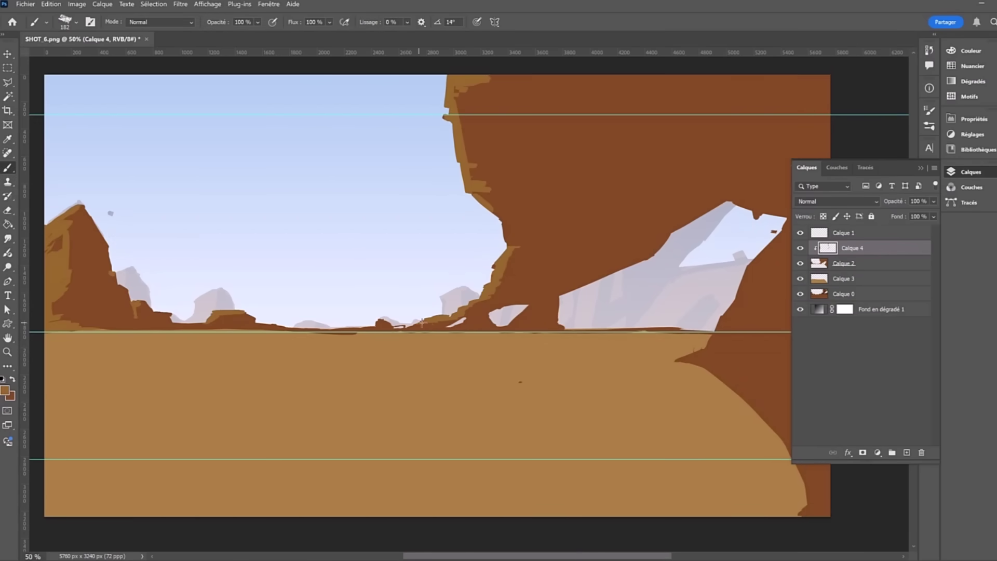
mouse_move(471, 314)
left_mouse_down()
mouse_move(509, 323)
mouse_move(485, 304)
mouse_move(506, 274)
mouse_move(510, 113)
mouse_move(530, 253)
mouse_move(482, 280)
mouse_move(520, 283)
mouse_move(480, 312)
mouse_move(477, 361)
mouse_move(557, 141)
left_mouse_up()
scroll(90, 324, "right", 5)
left_click_drag(571, 298, 556, 529)
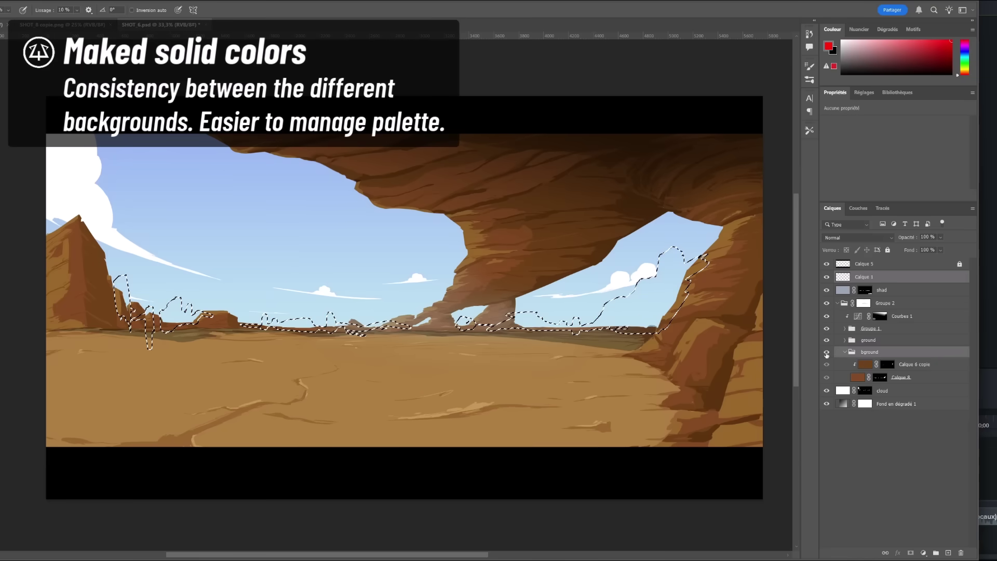
Step: Show the bground layer again and hide the Calque 4 and Calque 6 colour layers
left_click(826, 353)
left_click(894, 416, "ctrl")
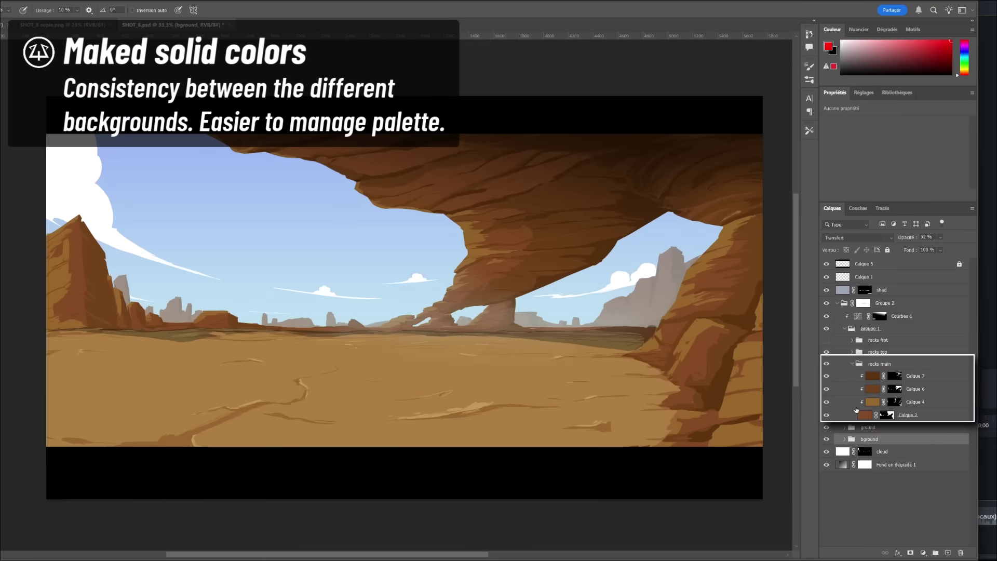
left_click(826, 402)
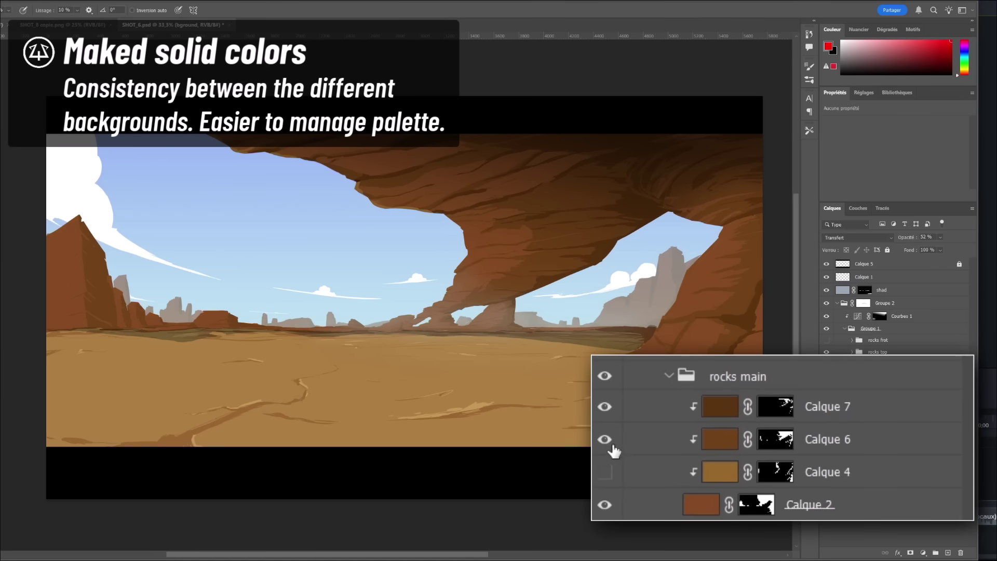
left_click(826, 389)
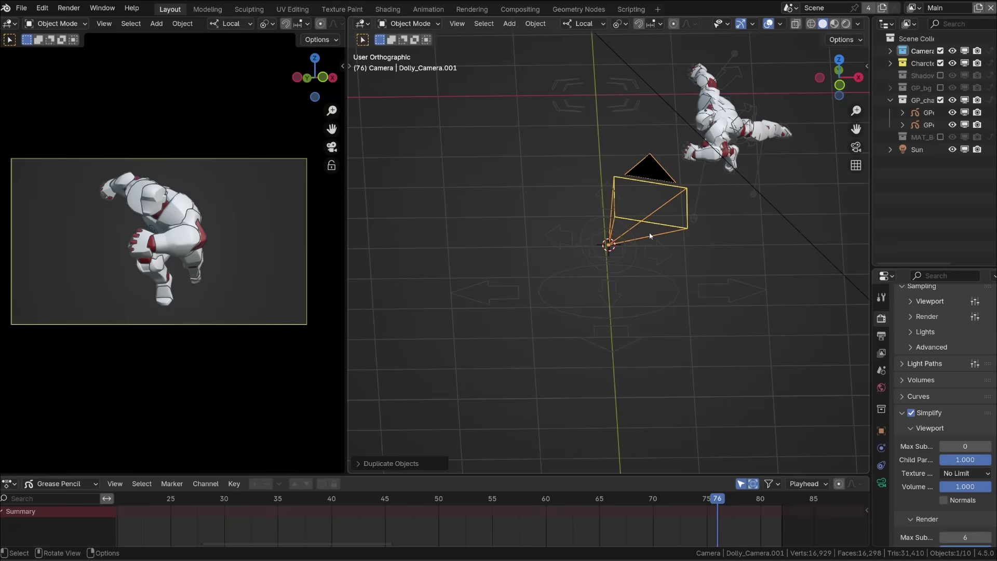
Step: Clear the duplicated camera's parent and snap it to the 3D cursor over the original
key("alt+p")
left_click(651, 232)
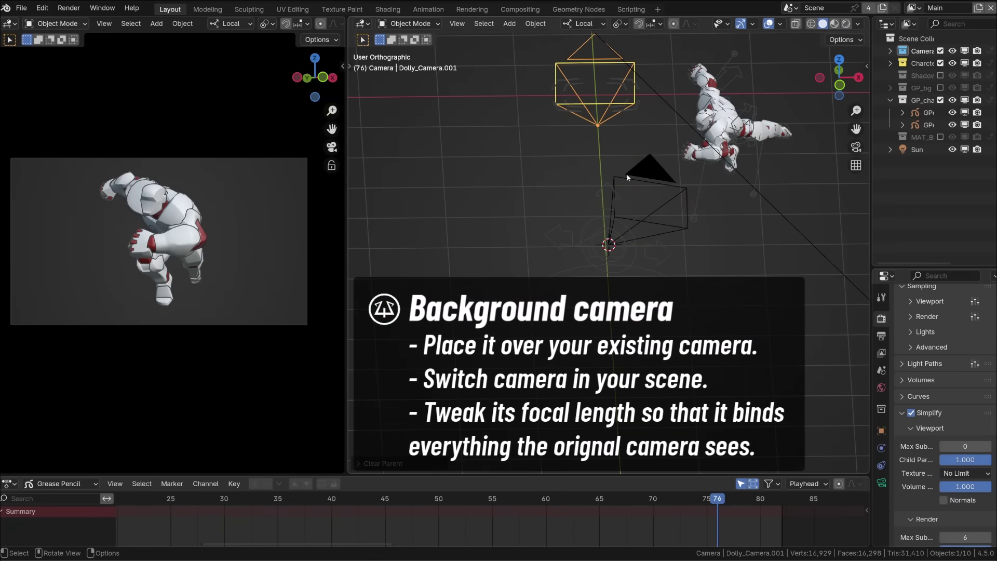
key("shift+s")
left_click(623, 91)
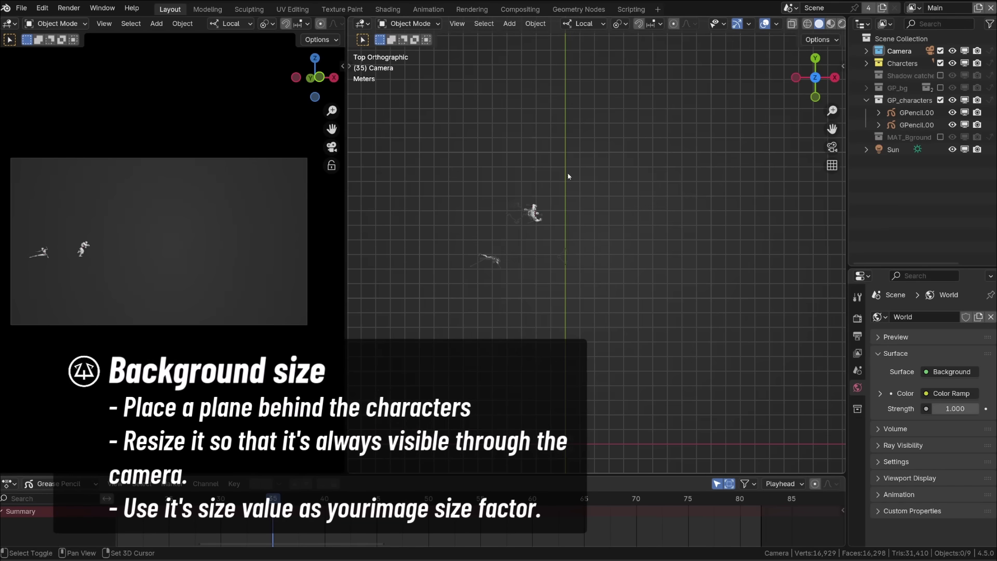
Step: Add a mesh plane and rotate it 90° on X so it stands upright
key("shift+a")
mouse_move(540, 168)
left_click(620, 168)
key("r")
key("x")
key("9")
key("0")
key("Return")
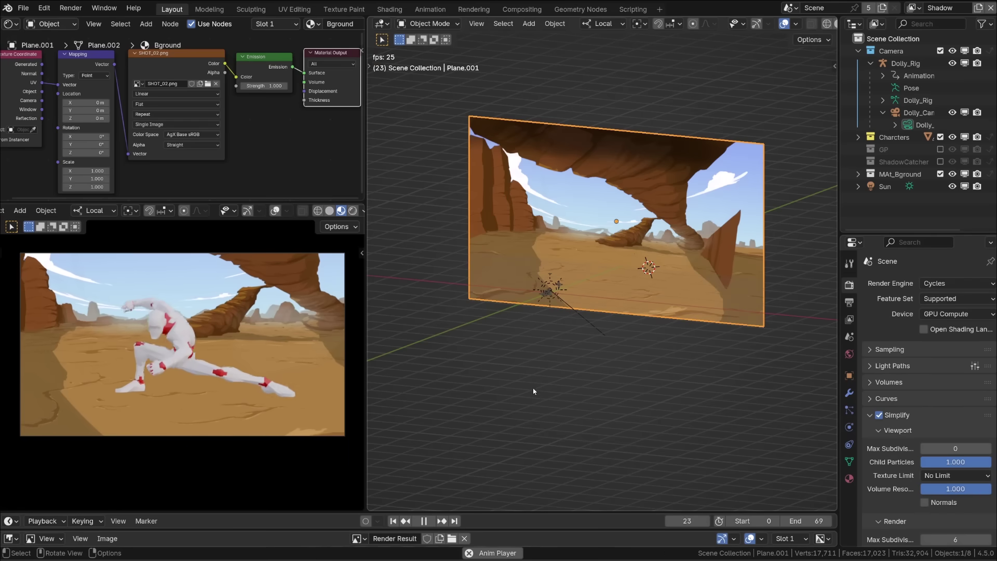
Step: Grab the Plane.001 desert backdrop and drop it at its new position
key("g")
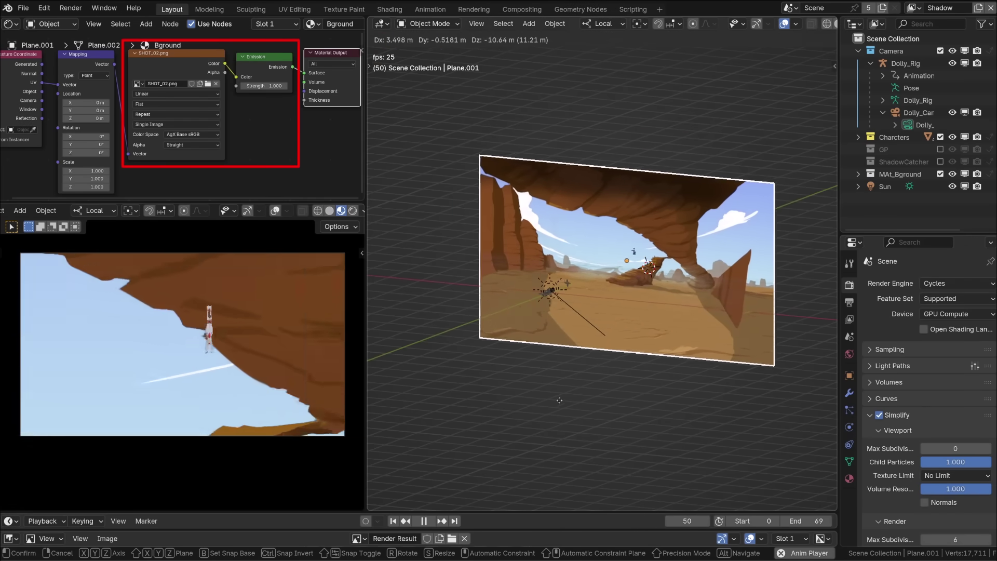
left_click(570, 370)
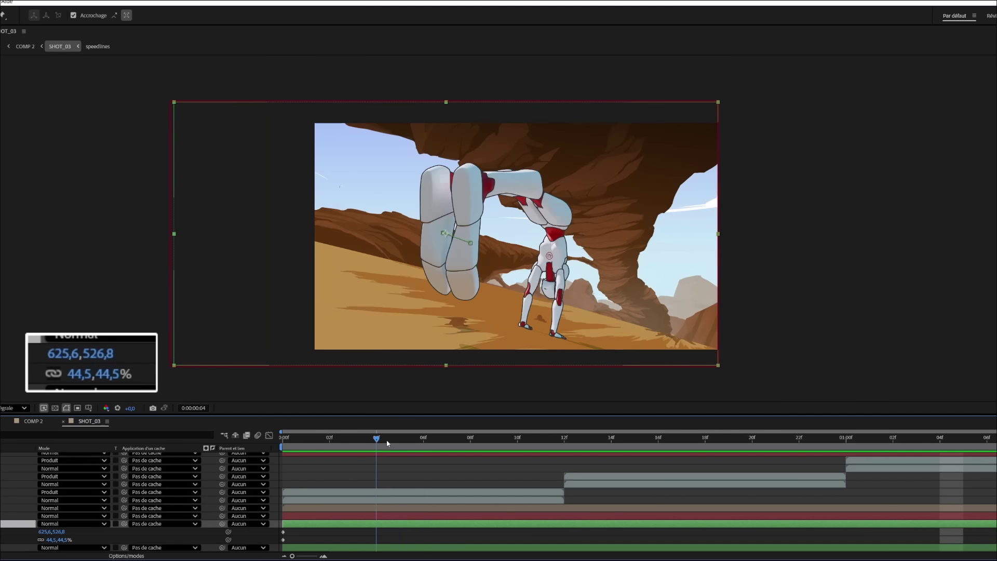
Step: Move the SHOT_03 current-time indicator from 04f to 06f
left_click_drag(387, 443, 431, 446)
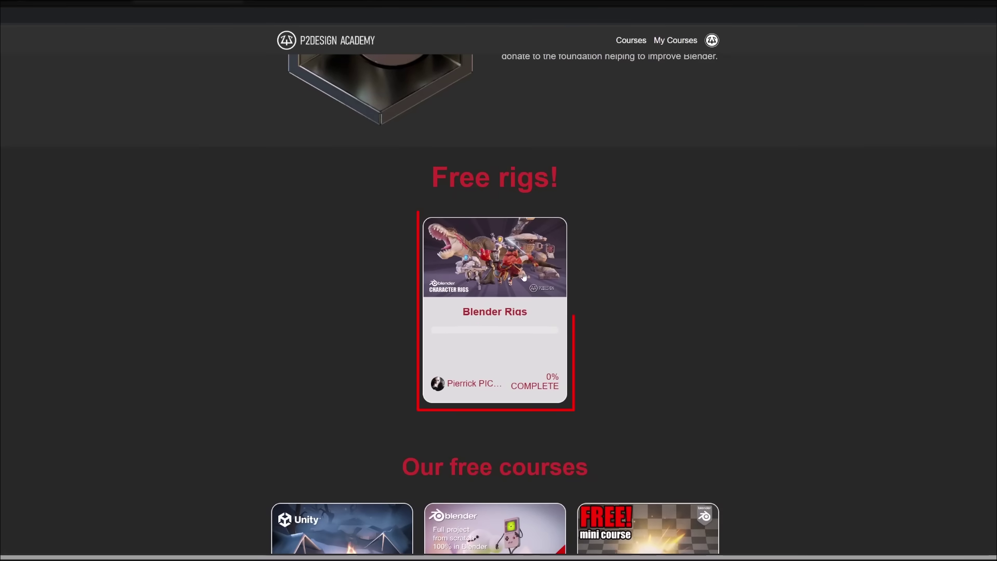
Step: Scroll down to Free rigs! and open the Blender Rigs course card
left_click(523, 277)
scroll(499, 306, "down", 10)
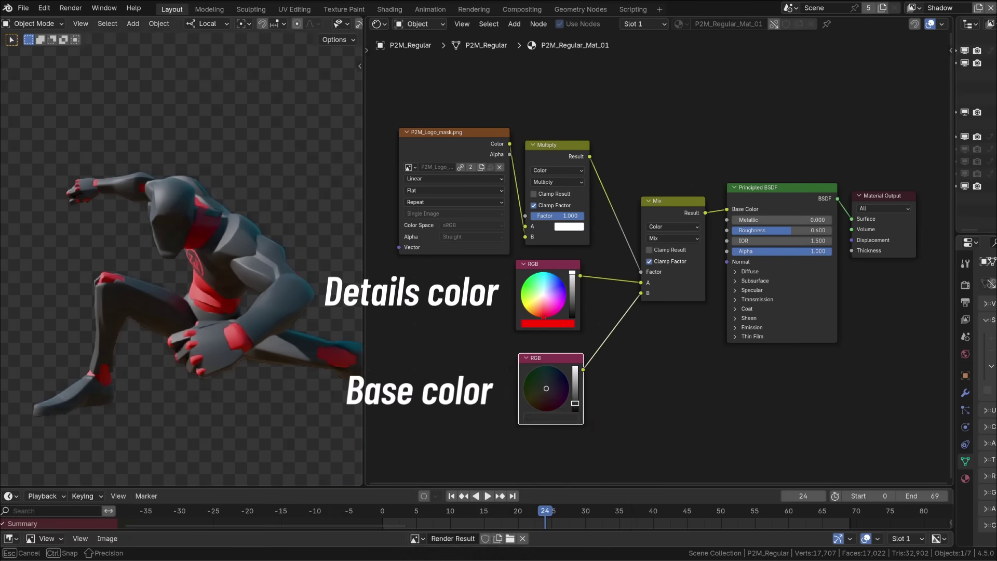
Step: Set world Strength to 0, make the render background transparent, then raise Strength to 0.620
scroll(787, 380, "right", 4, "ctrl")
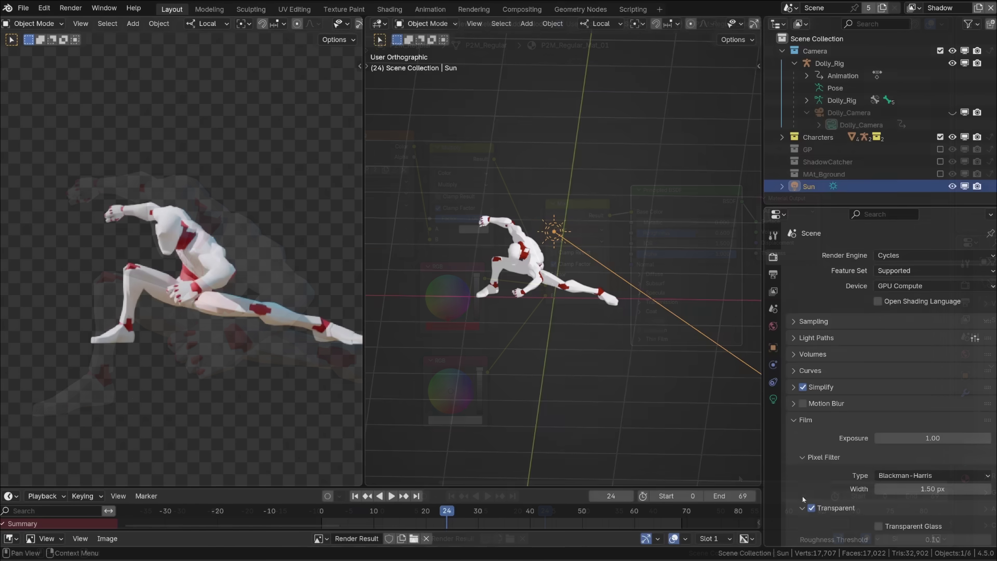
double_click(666, 266)
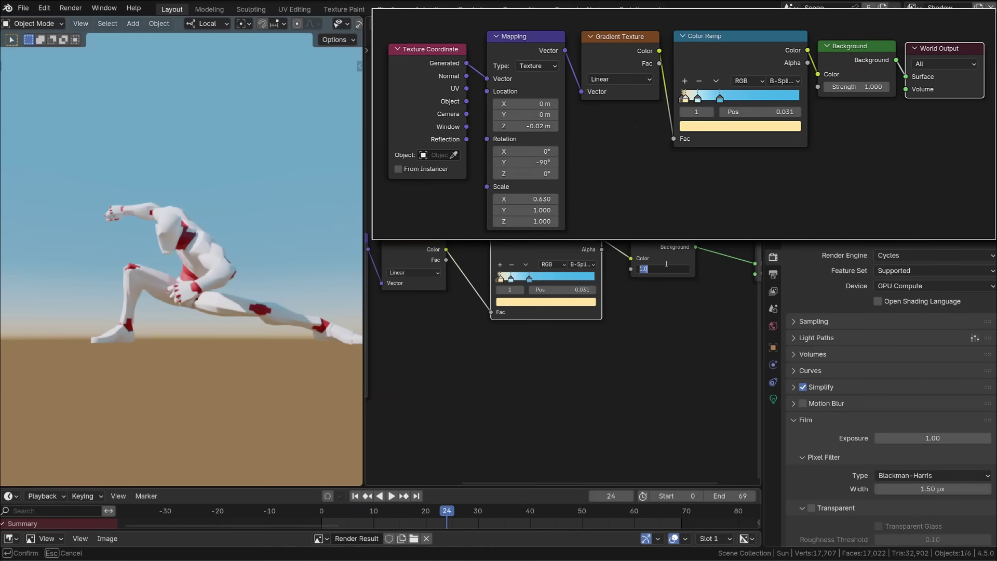
type("0")
key("Return")
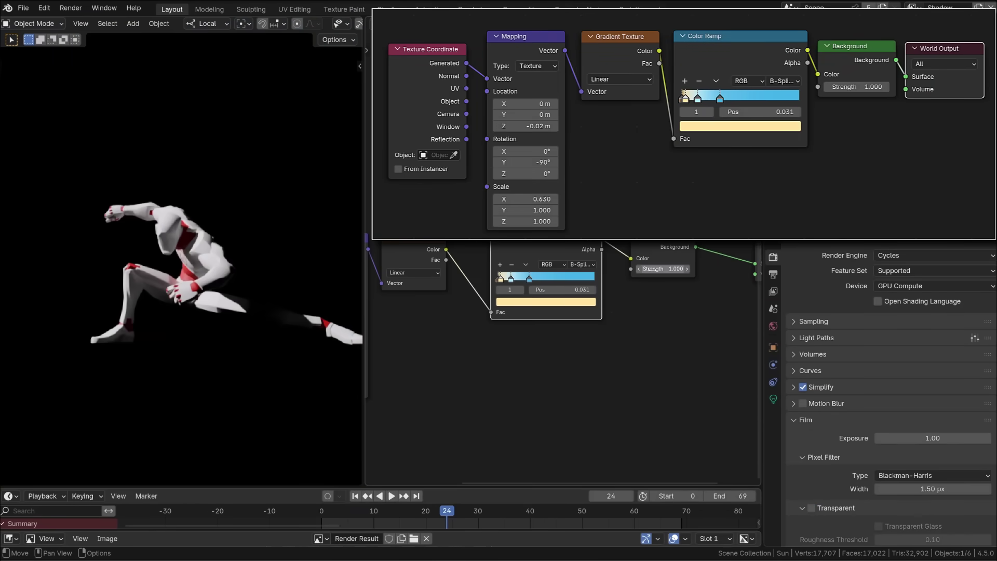
left_click(811, 508)
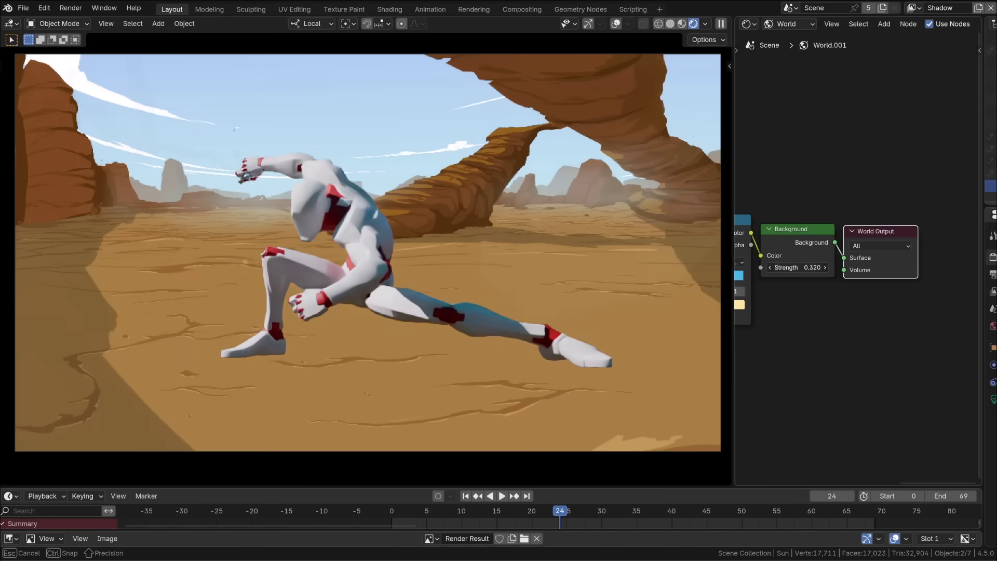
left_click_drag(798, 268, 813, 268)
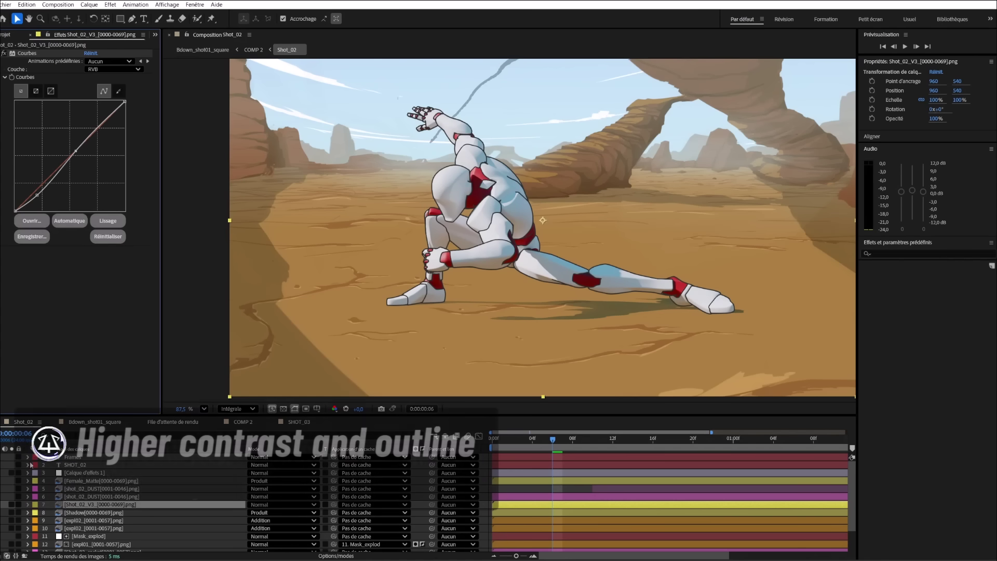
Step: Select the Calque d'effets 1 layer and enable its Courbes (Curves) effect
left_click(83, 473)
left_click(5, 132)
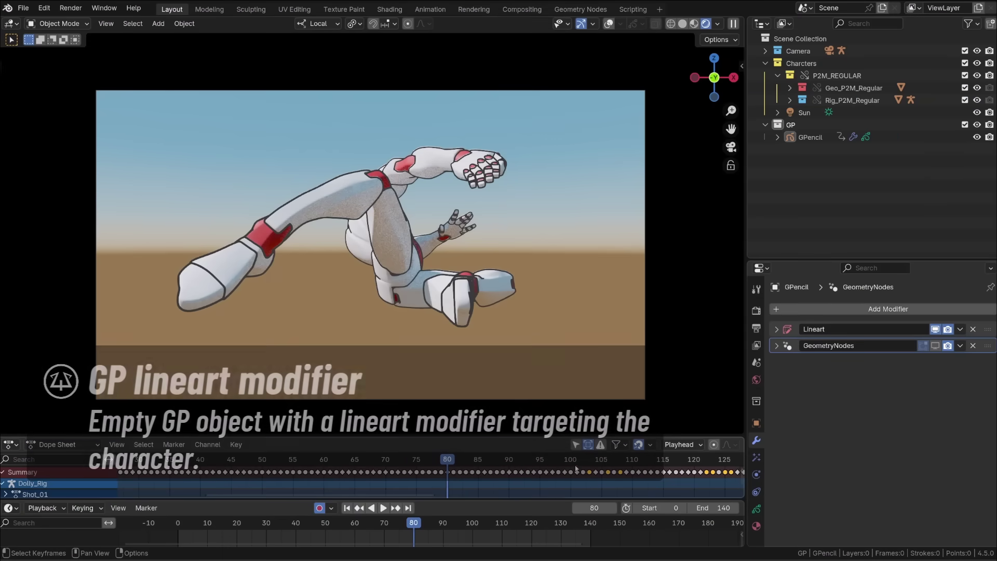
Step: Go to frame 10 and view the flying robot, then return to the enlarged camera framing
left_click(208, 526)
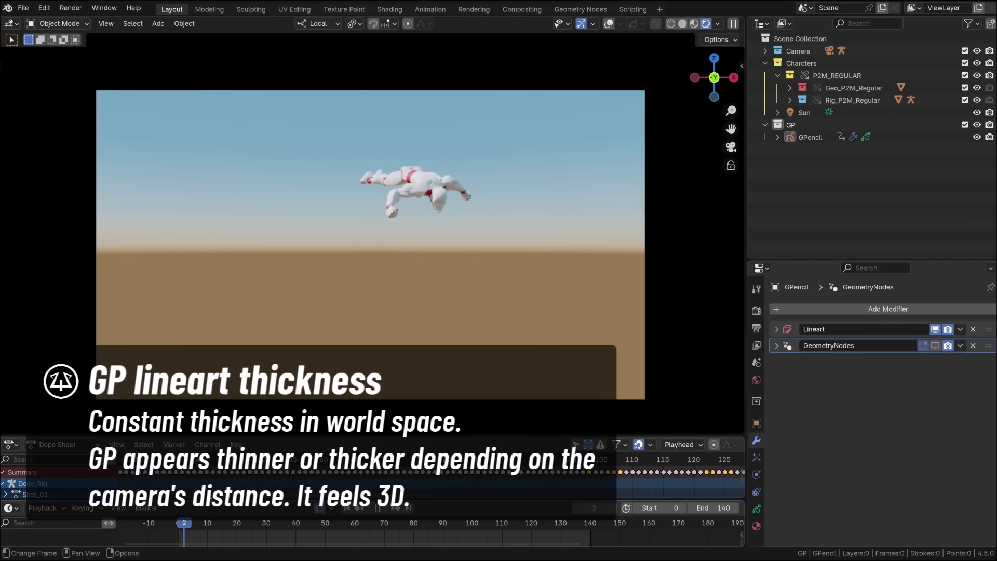
middle_click_drag(210, 310, 324, 291)
scroll(323, 291, "up", 8)
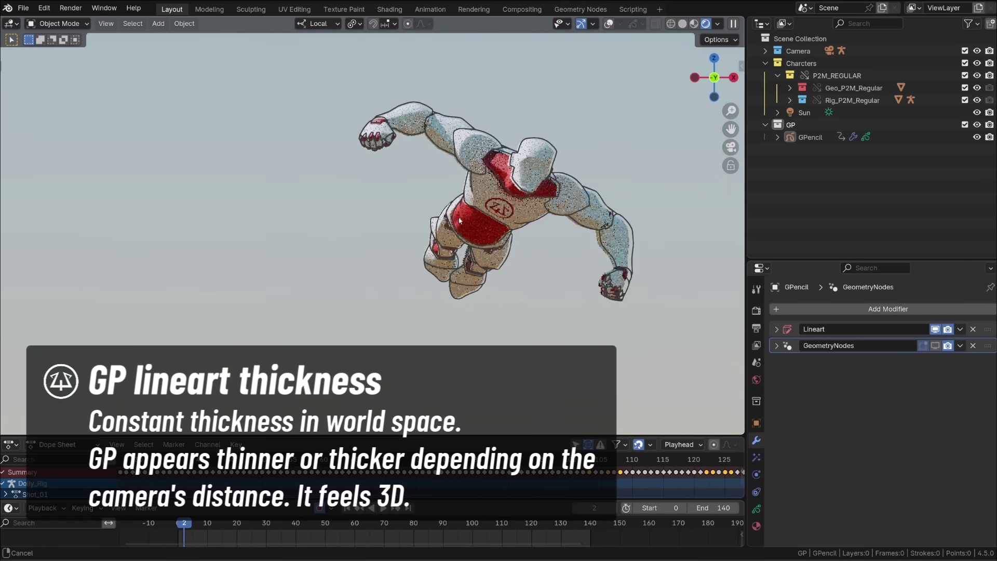
key("KP_0")
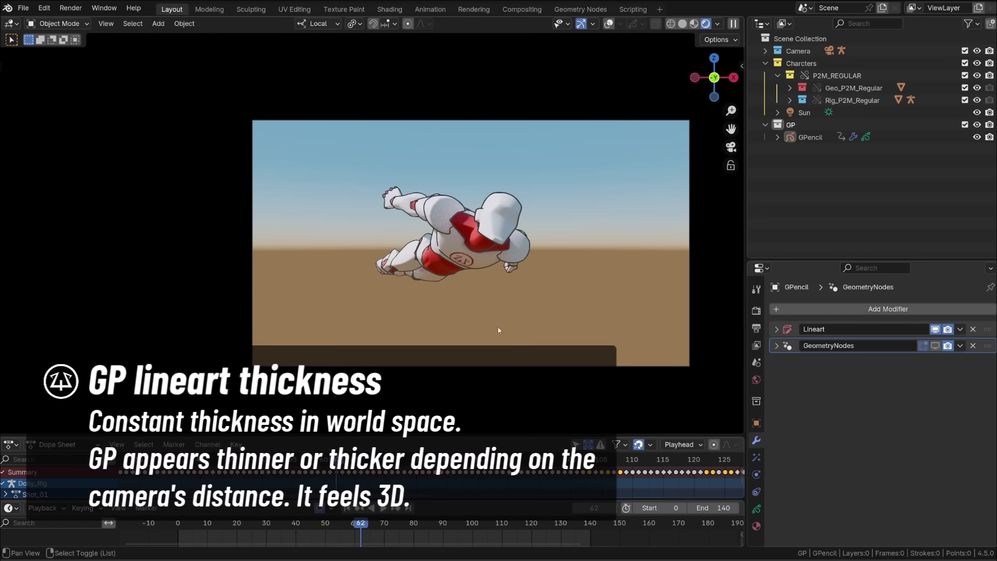
middle_click_drag(429, 328, 427, 298, "ctrl")
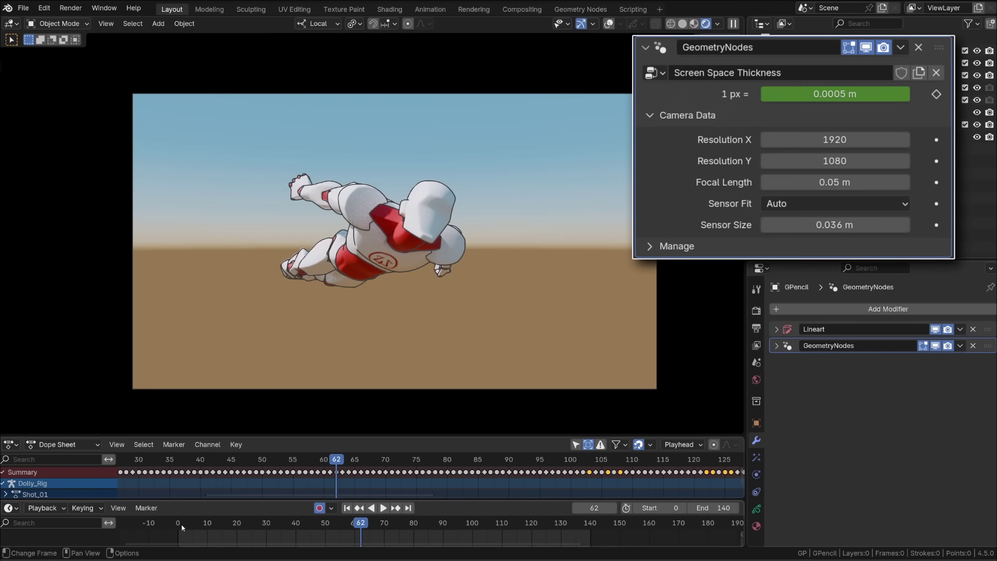
Step: Stop playback, check line thickness at frames 108, 130, 30 and 10, then download the node group file
key("space")
scroll(279, 219, "up", 1)
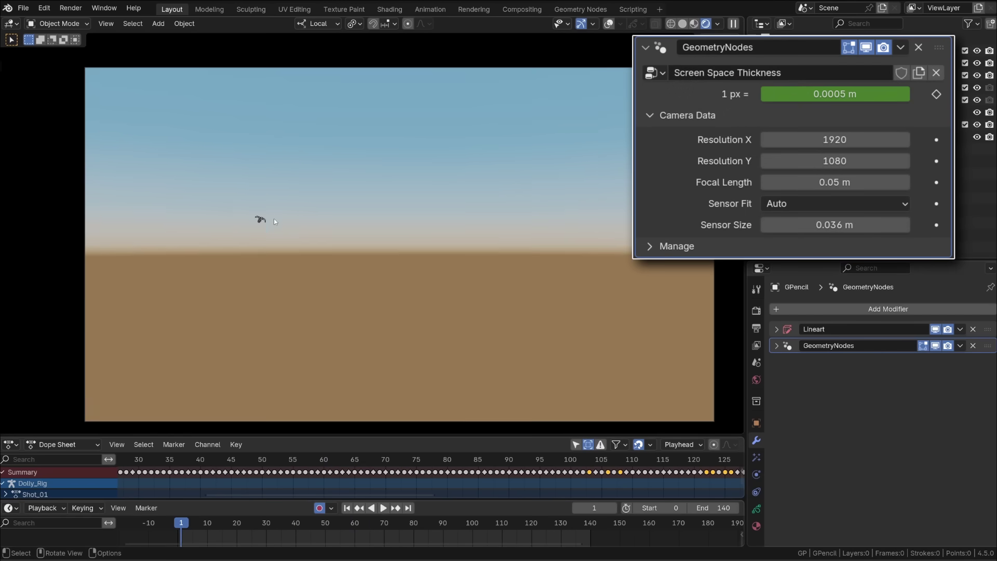
left_click(496, 526)
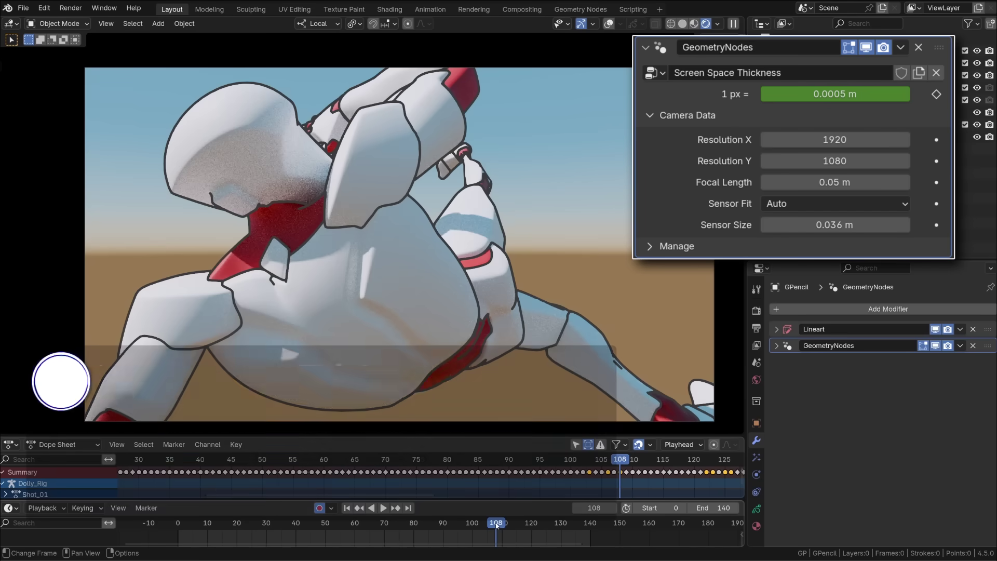
left_click(562, 528)
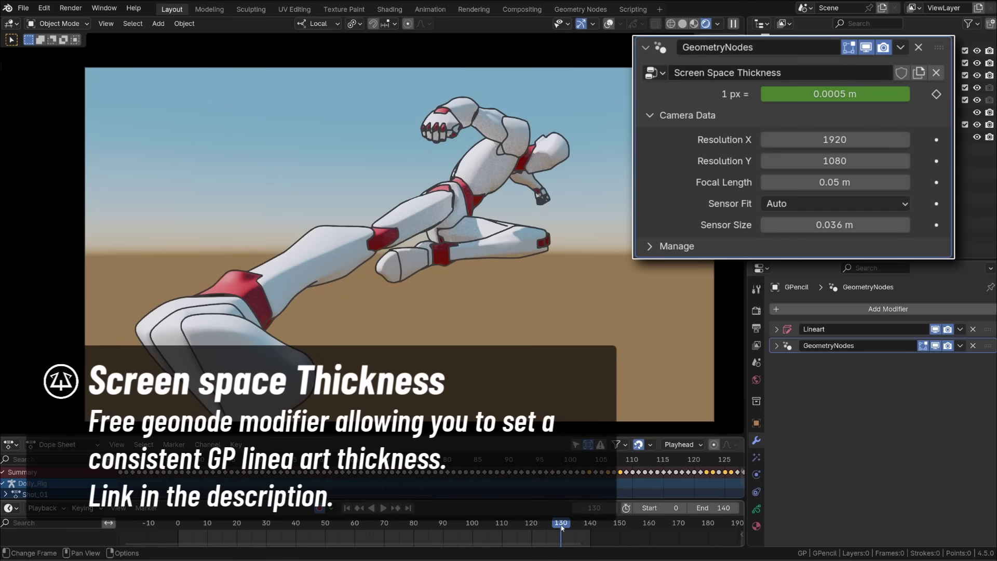
left_click(268, 524)
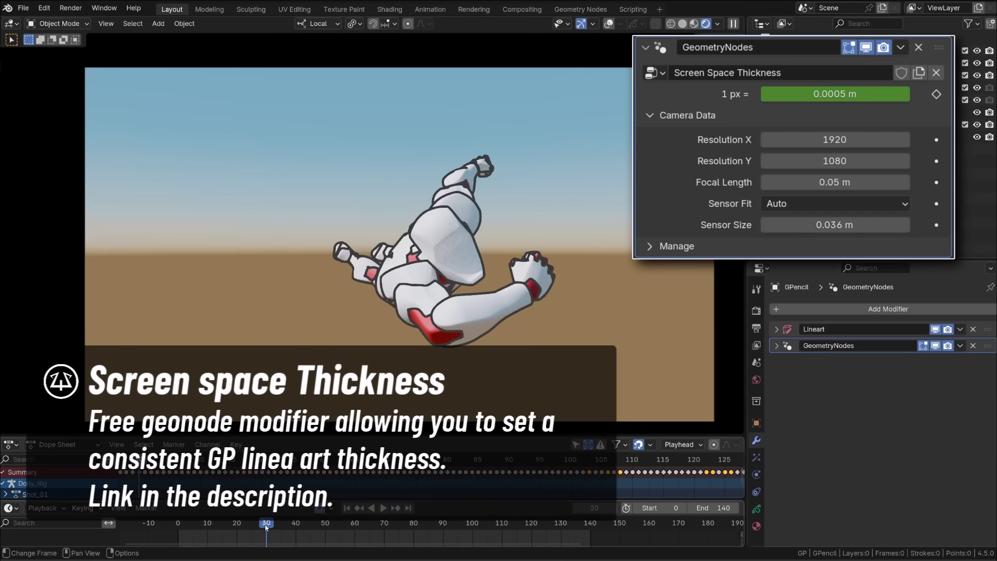
left_click(209, 525)
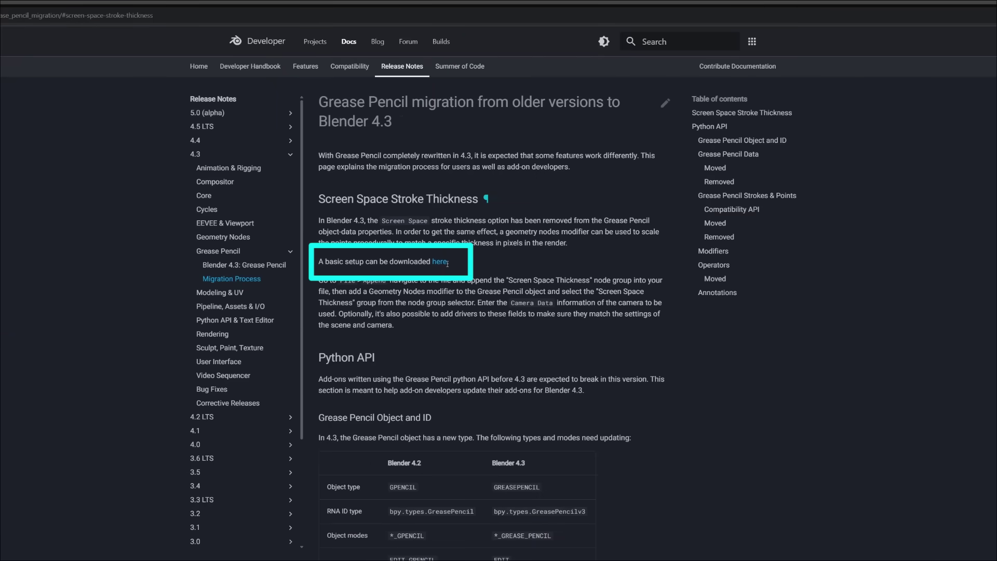
left_click(600, 303)
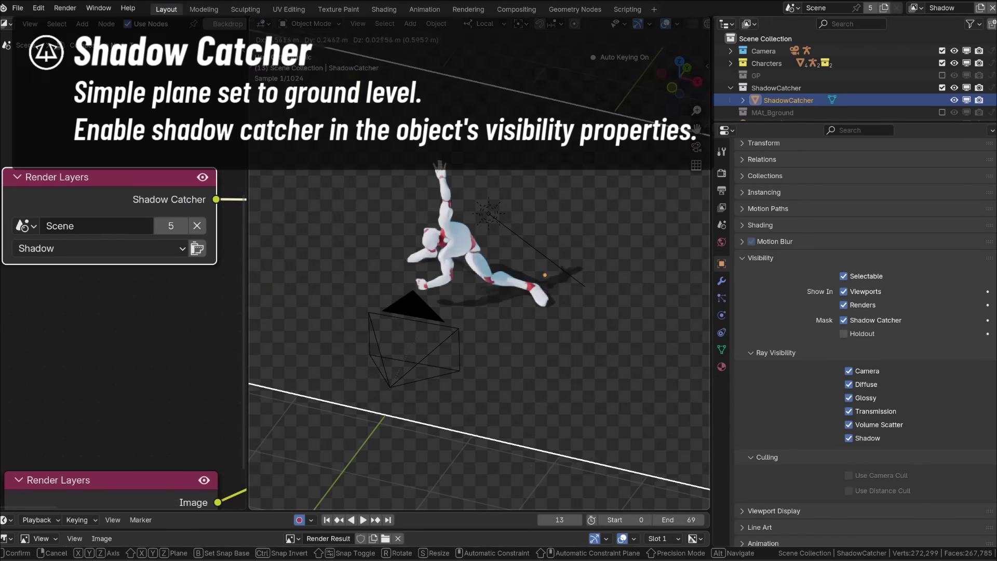
Step: Place the ShadowCatcher plane at ground level and bring up the view layer's render Passes section
left_click(544, 158)
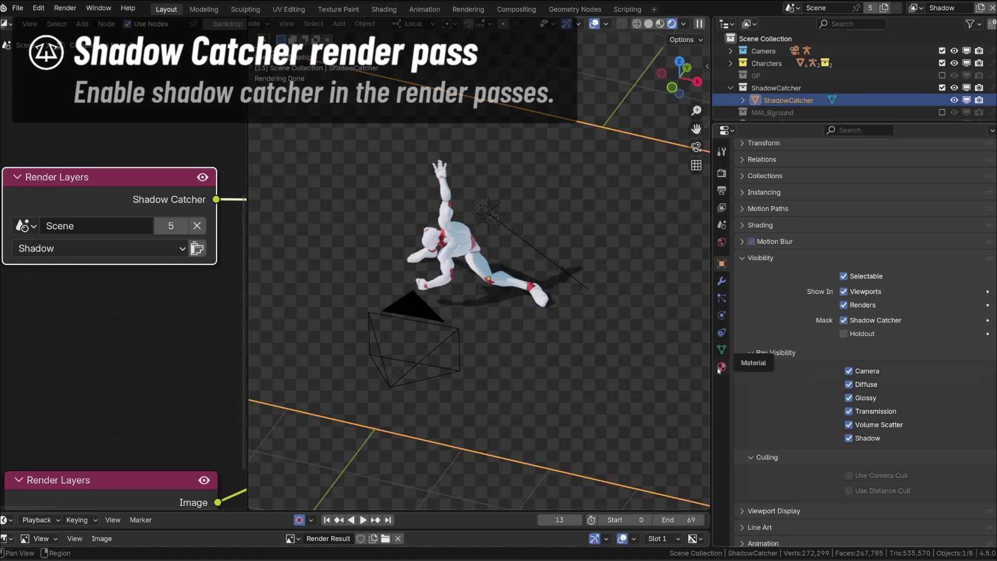
left_click(721, 367)
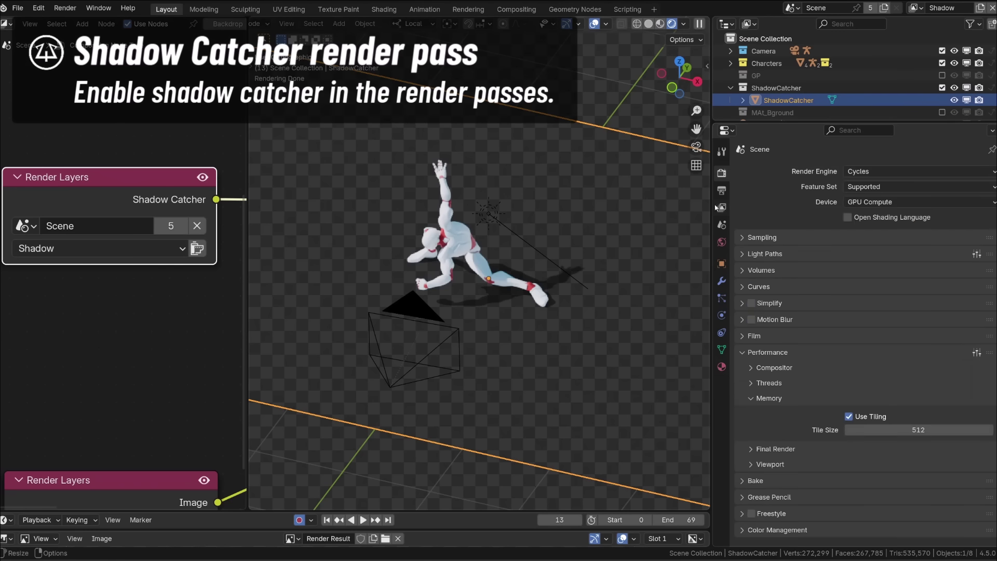
left_click(721, 207)
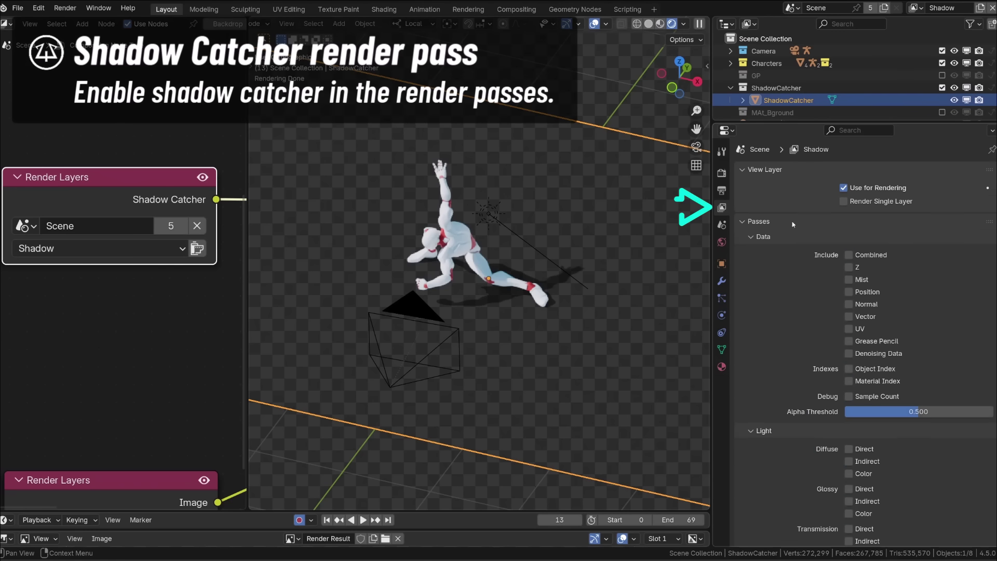
scroll(918, 296, "down", 8)
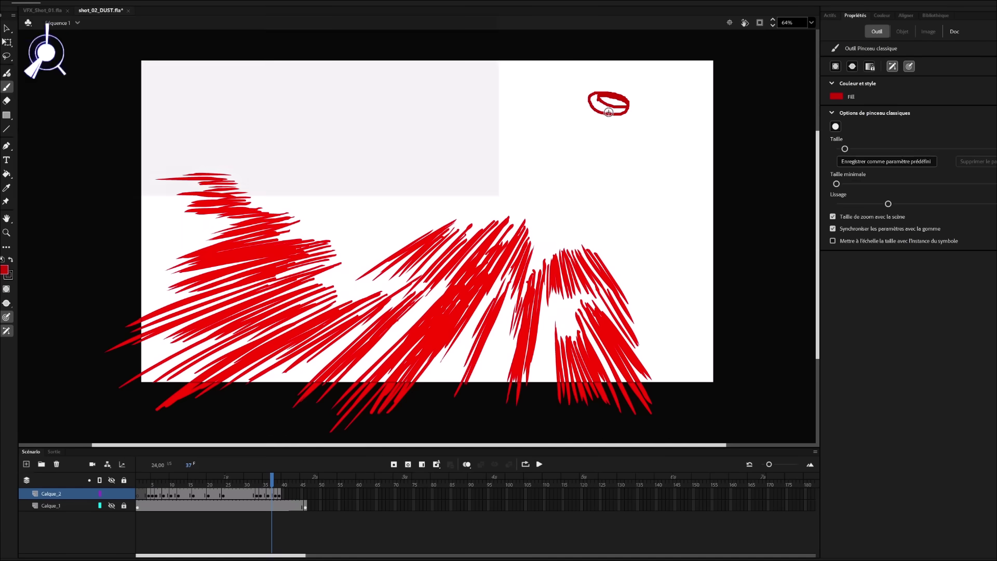
Step: Fill the red ellipse with solid red and scrub through the red dust animation
key("k")
left_click(614, 106)
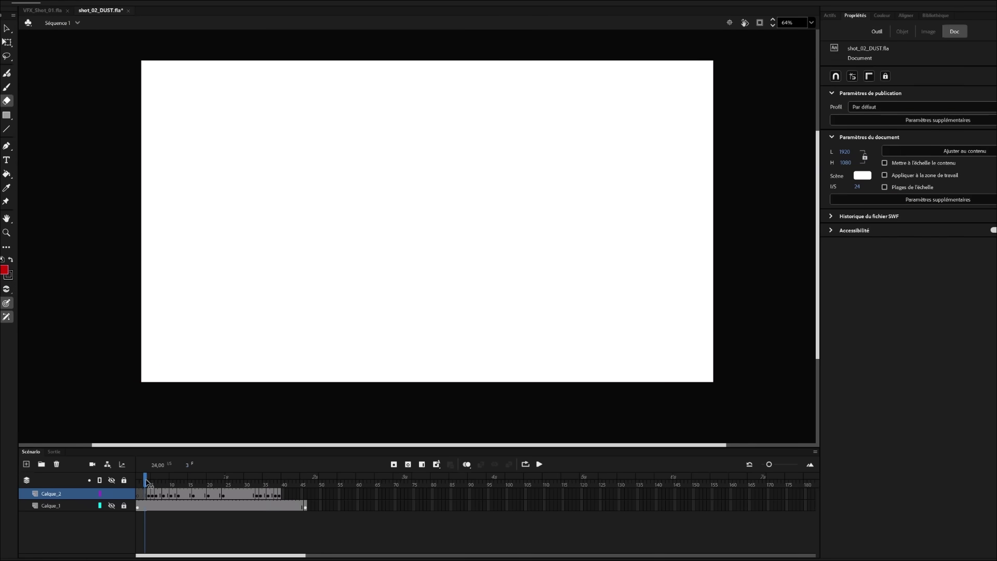
mouse_move(147, 482)
left_mouse_down()
mouse_move(287, 503)
mouse_move(273, 501)
left_mouse_up()
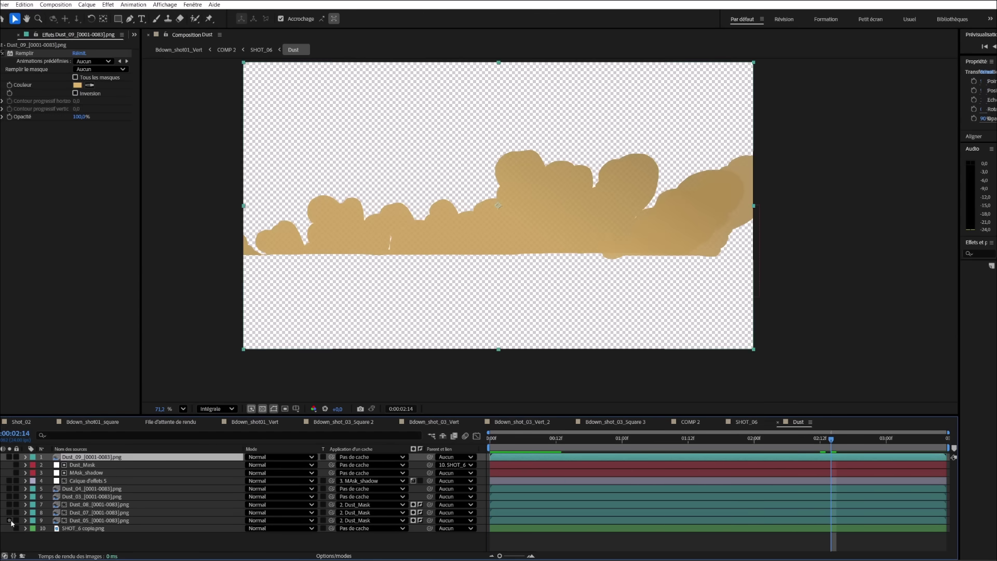
Step: Select layer Dust_05 and open the Couleur swatch of its Remplir effect
left_click(99, 520)
left_click(78, 85)
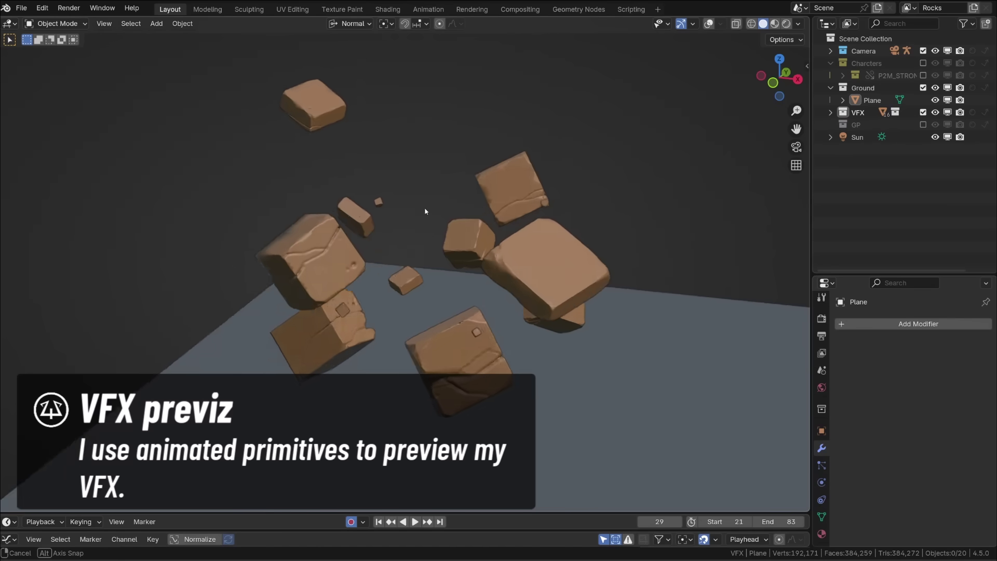
Step: Orbit around the falling rocks and switch the viewport to Rendered shading
mouse_move(367, 212)
middle_mouse_down()
mouse_move(278, 204)
mouse_move(374, 196)
mouse_move(567, 261)
middle_mouse_up()
key("z")
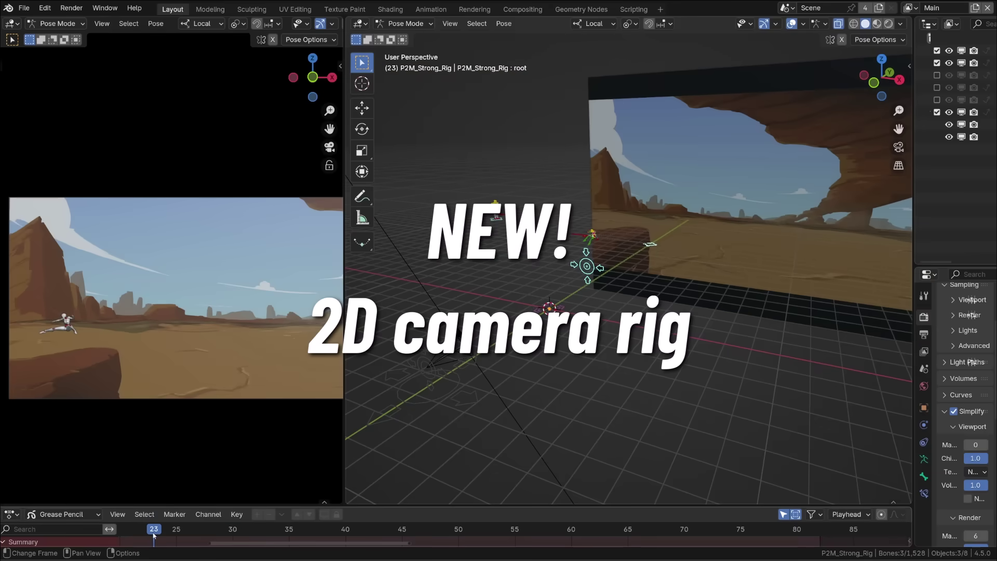
Step: Append the 2DCam collection from 2D Camera Rig.blend into the scene
middle_click_drag(416, 441, 663, 374)
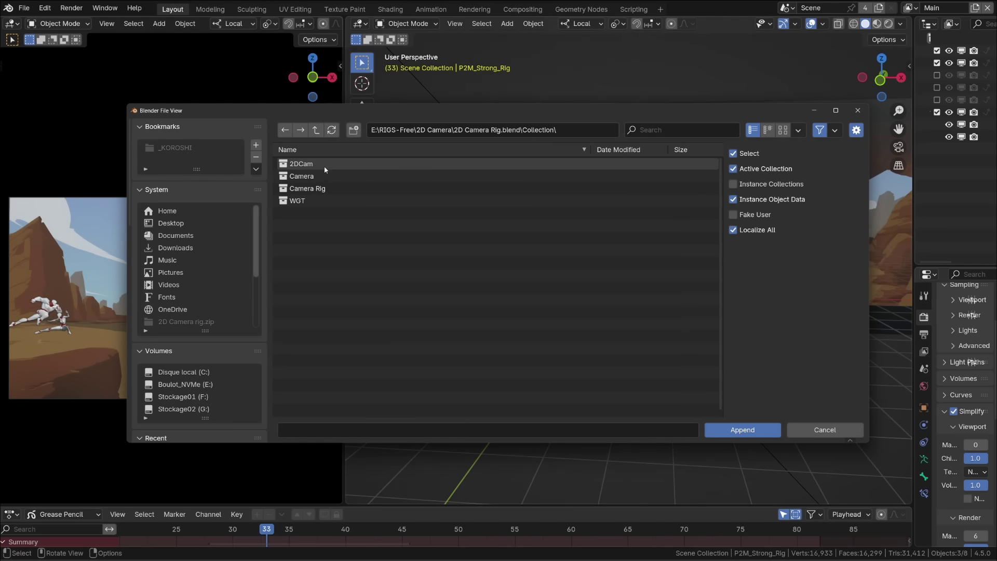
double_click(325, 166)
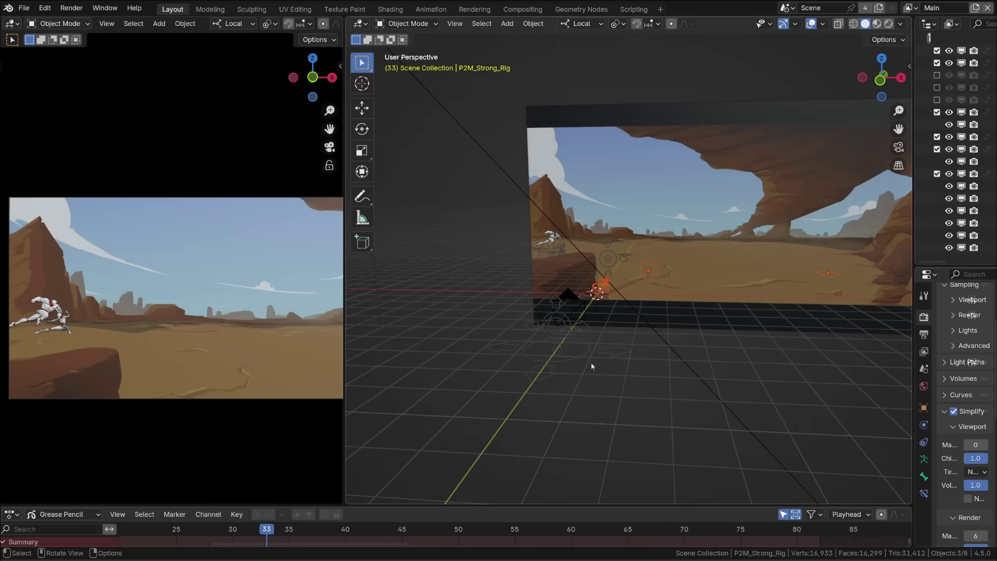
middle_click_drag(644, 325, 592, 314)
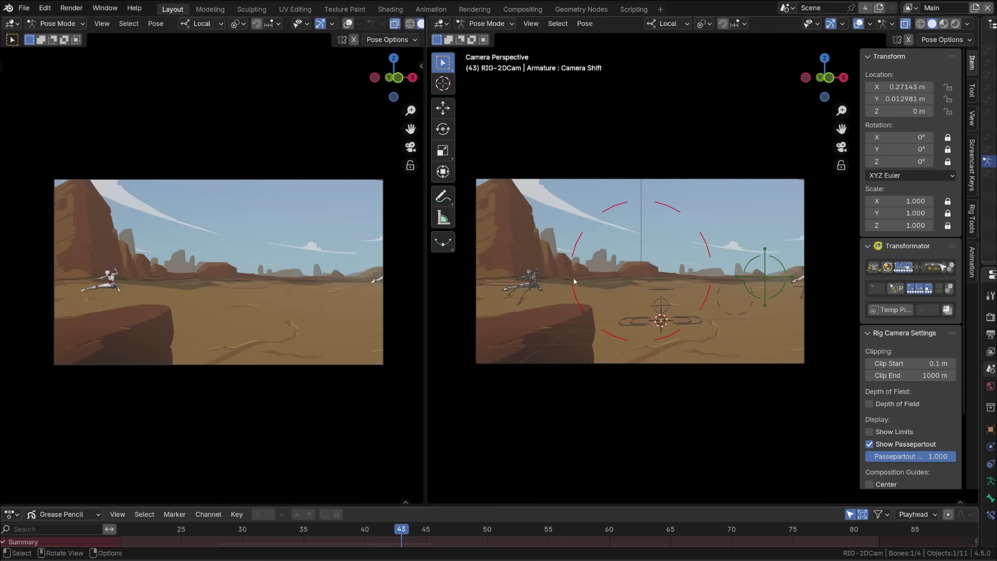
Step: Move the Camera Shift bone along X to slide the shot's framing left
key("g")
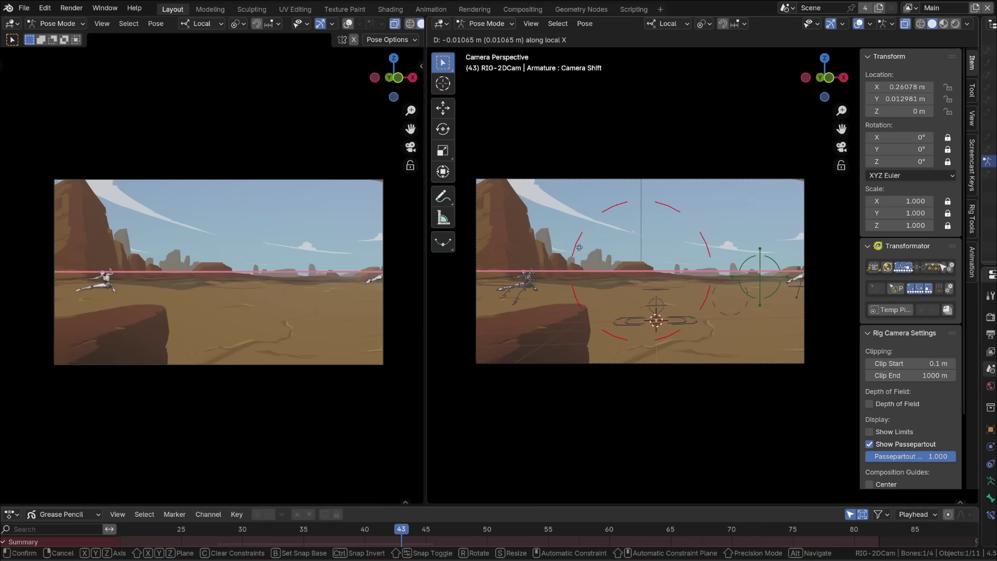
key("Return")
left_click_drag(402, 529, 490, 527)
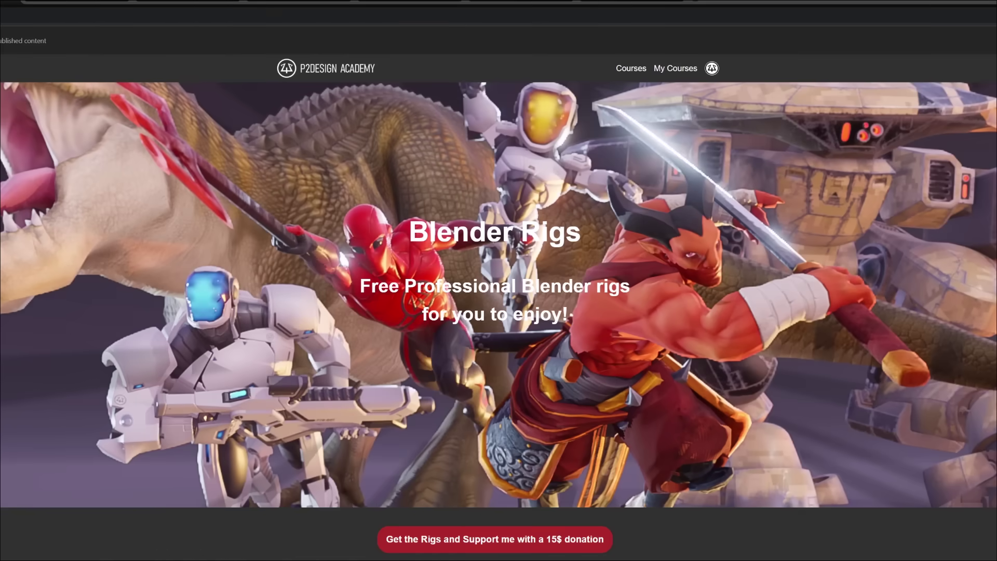
Step: Scroll past the hero banner to the rig listings, including the 2D Camera rig
scroll(748, 359, "down", 15)
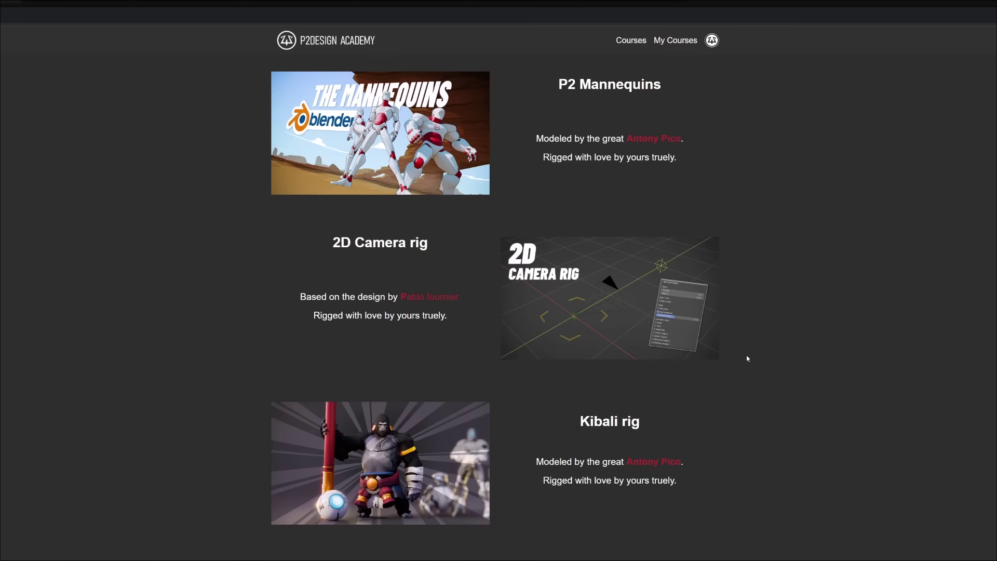